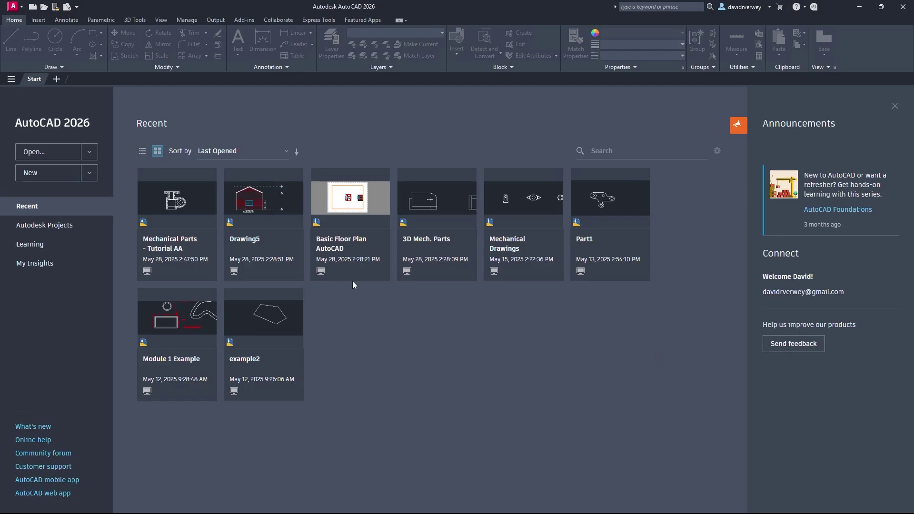
Create a new blank drawing, Drawing2, from the Start page's New dropdown
left_click(90, 174)
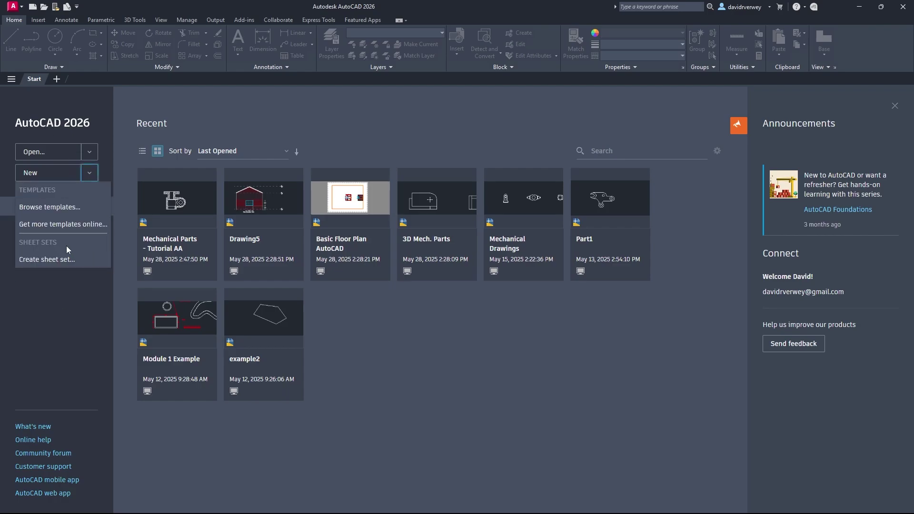
left_click(89, 174)
Set DYNMODE to 3 on the command line, then clear a mistyped entry
left_click(45, 174)
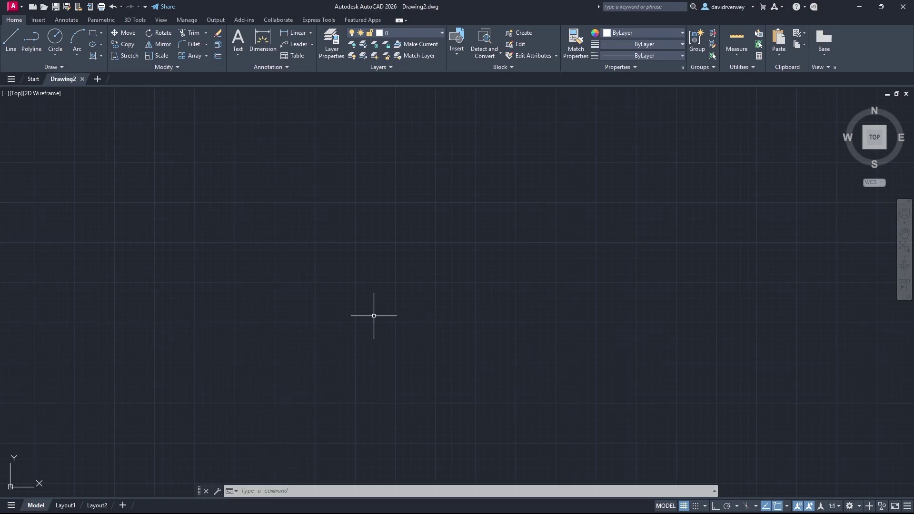
left_click(273, 491)
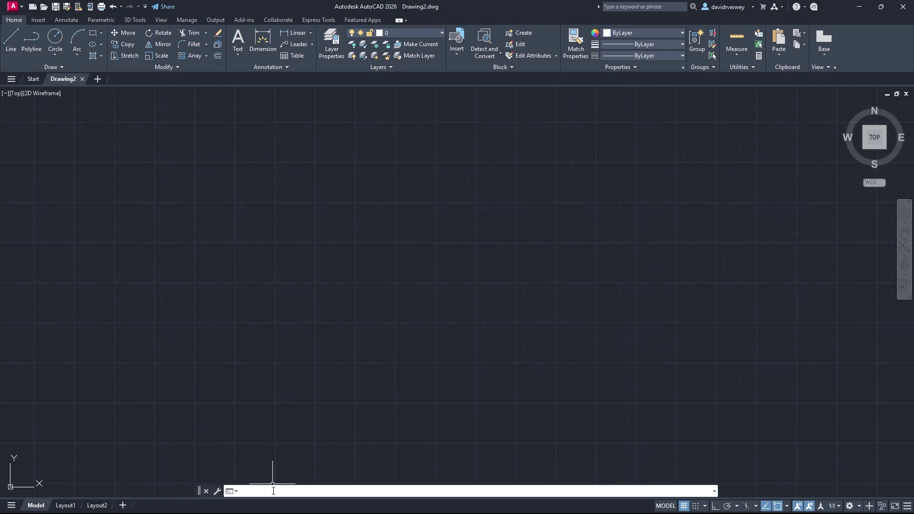
type("dynmode")
key("Return")
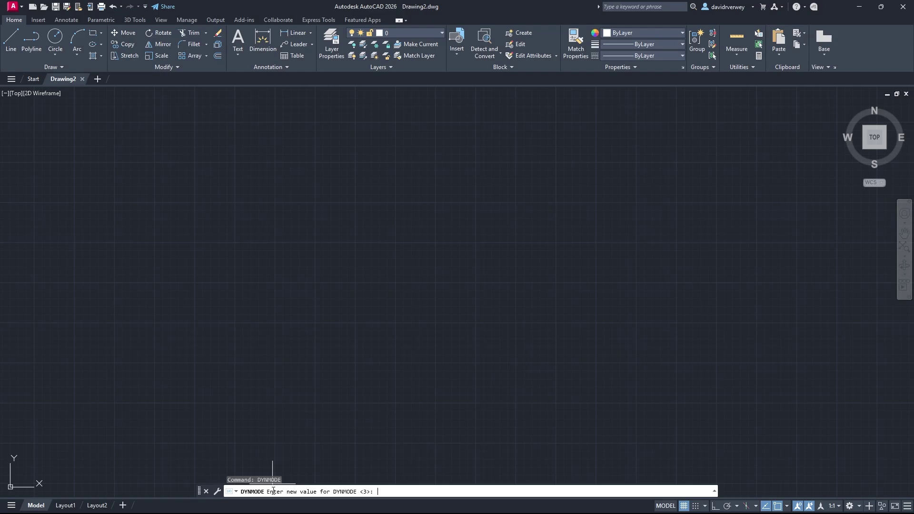
key("Return")
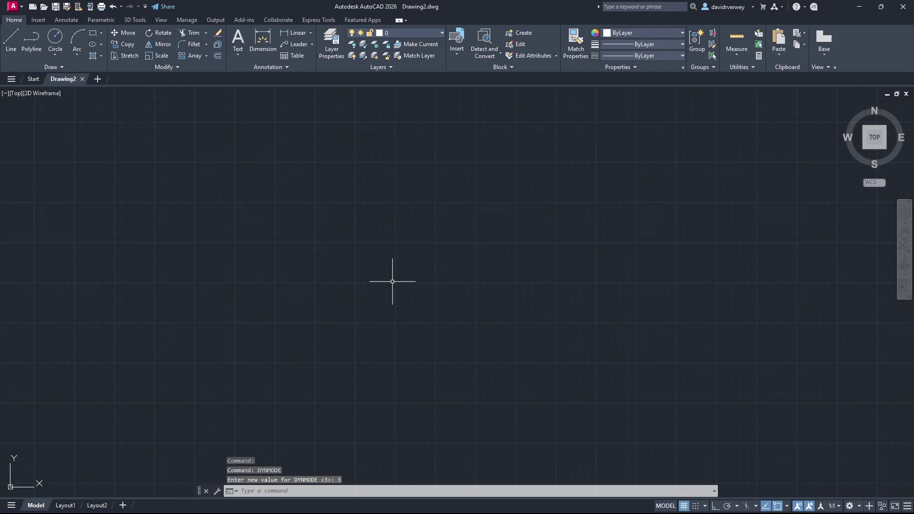
type("kash")
key("BackSpace")
key("BackSpace")
key("BackSpace")
key("BackSpace")
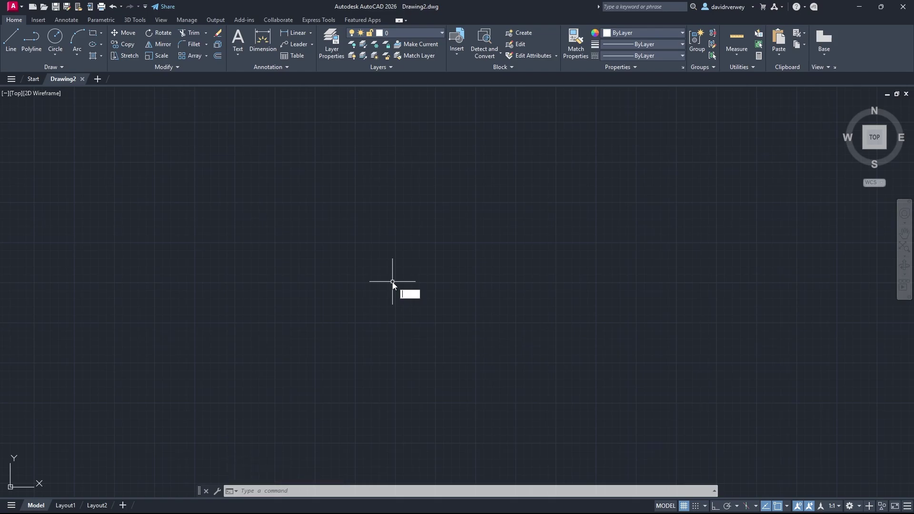
In Drawing Units, choose Architectural length at 0'-0 1/16" and Decimal Degrees angles at precision 0
type("UNITS")
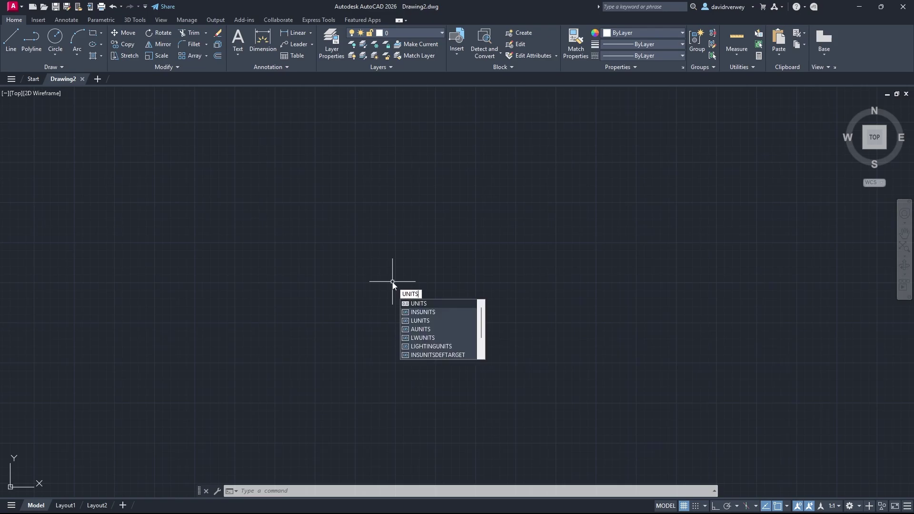
key("Return")
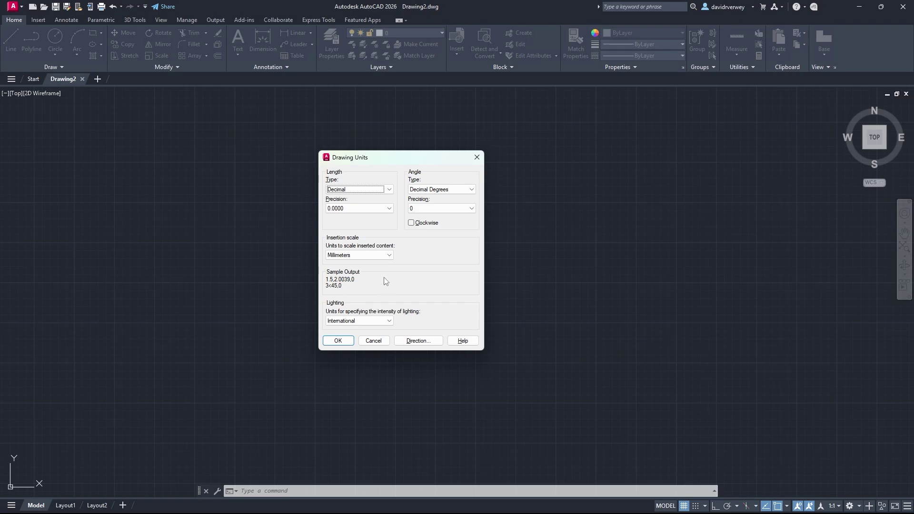
left_click(389, 190)
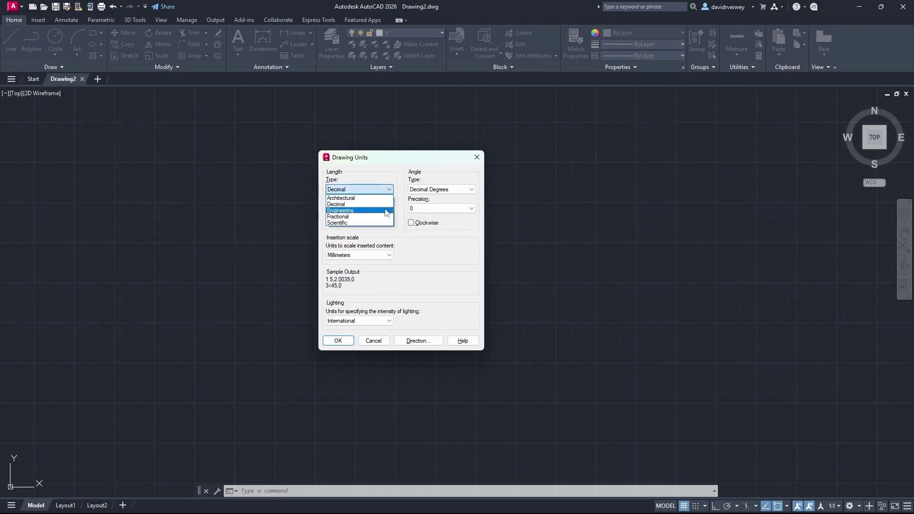
left_click(386, 198)
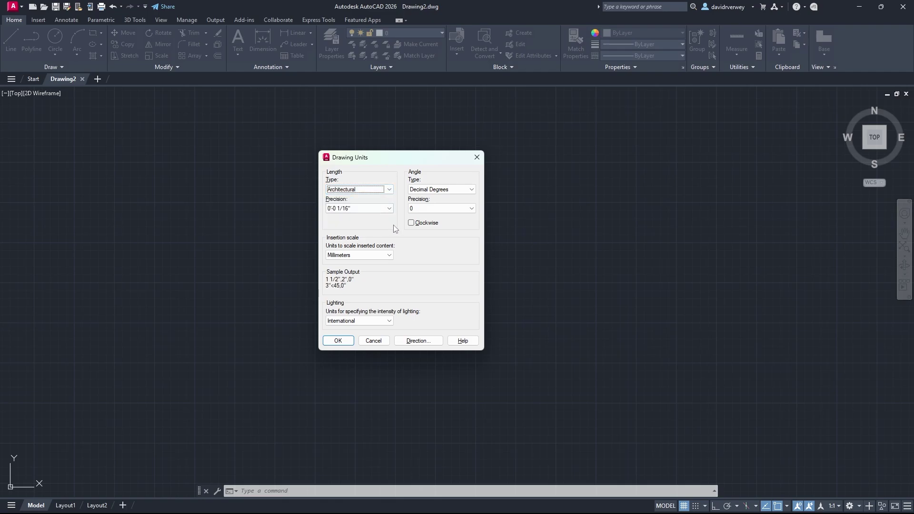
left_click(387, 209)
left_click(376, 244)
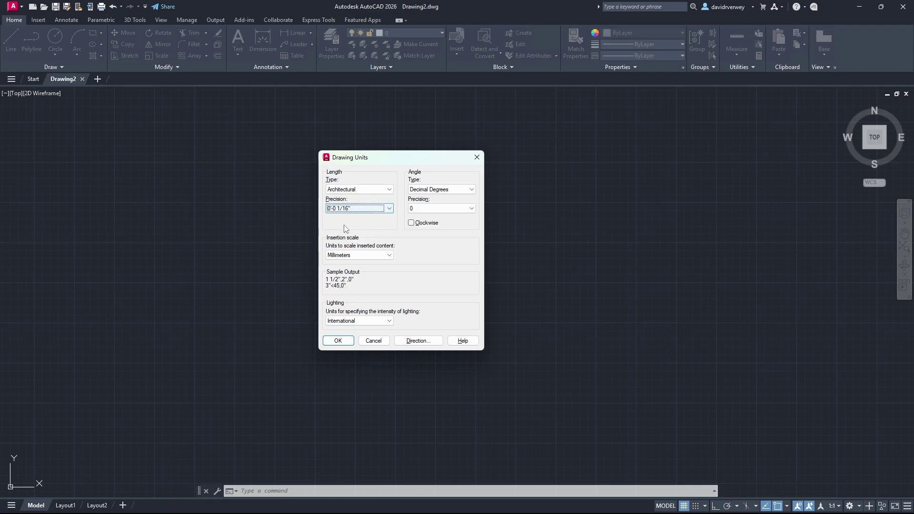
left_click(441, 190)
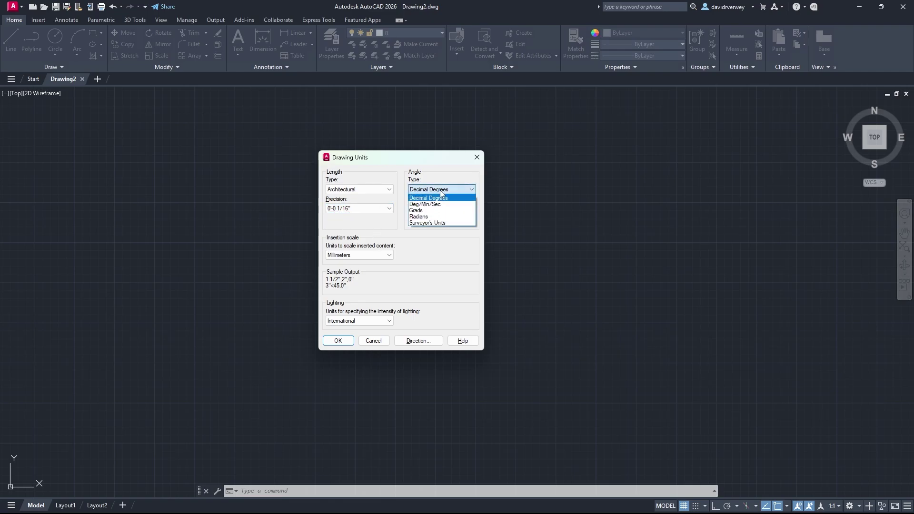
left_click(441, 197)
left_click(441, 210)
left_click(442, 213)
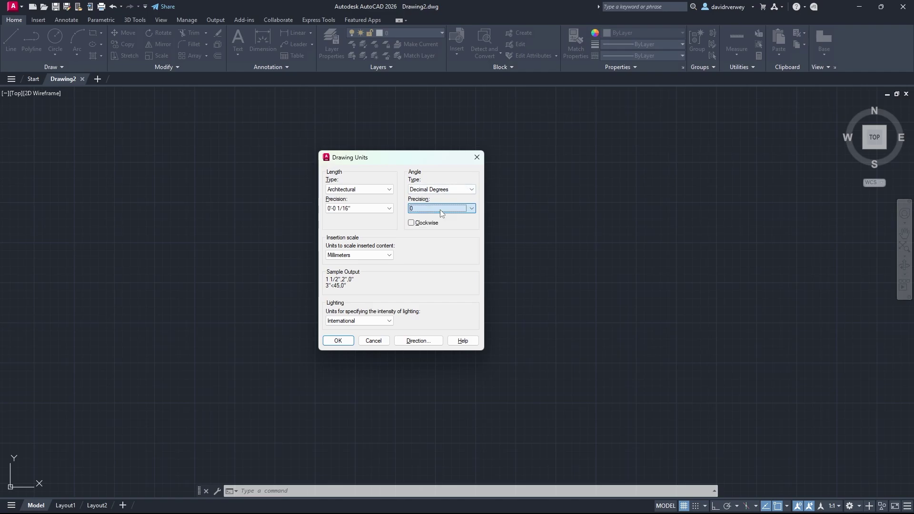
left_click(381, 257)
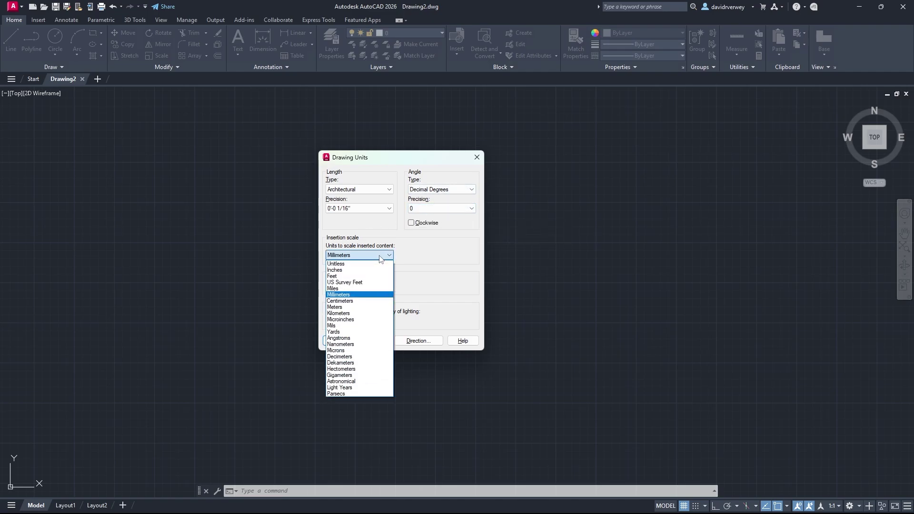
Set the insertion scale to Inches instead of Feet and apply the architectural unit settings
left_click(365, 296)
left_click(381, 256)
left_click(386, 275)
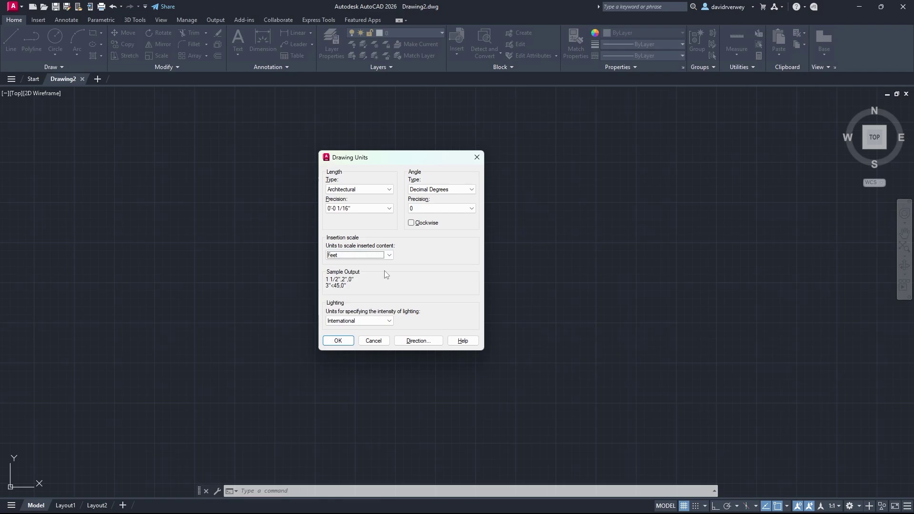
left_click(392, 256)
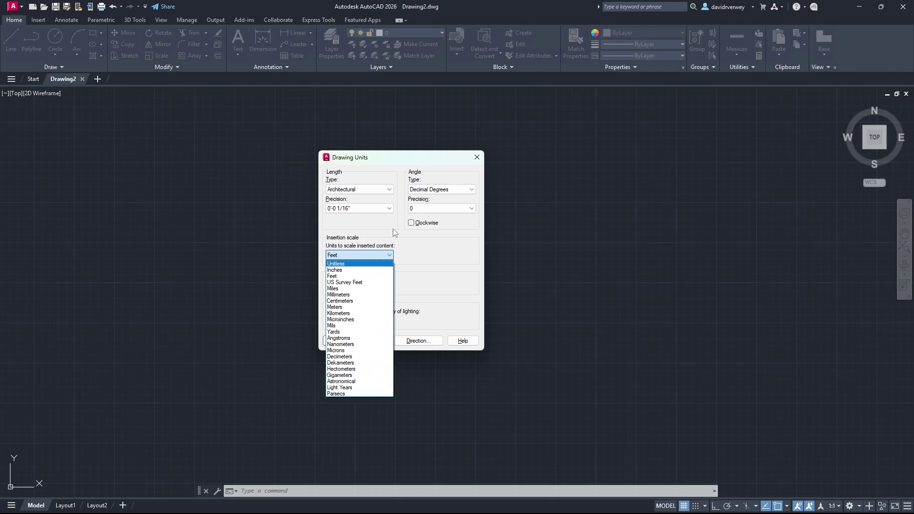
left_click(406, 276)
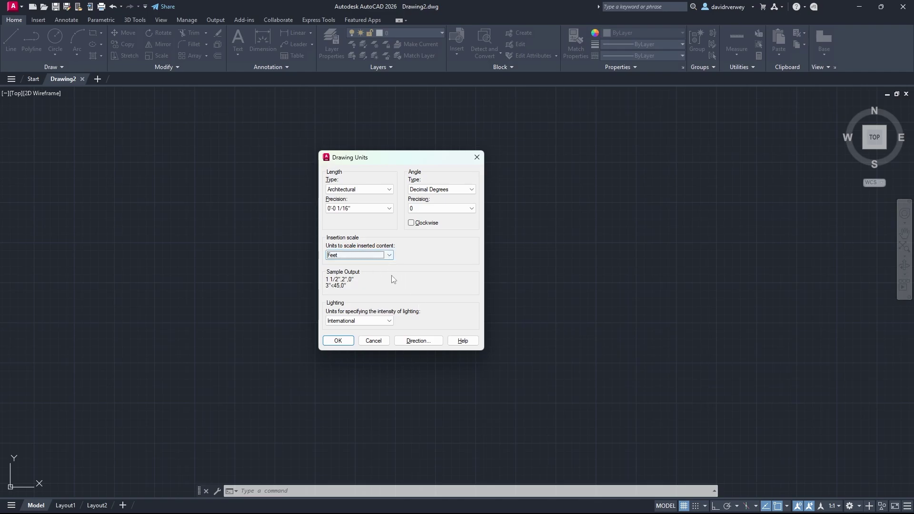
left_click(366, 323)
left_click(365, 323)
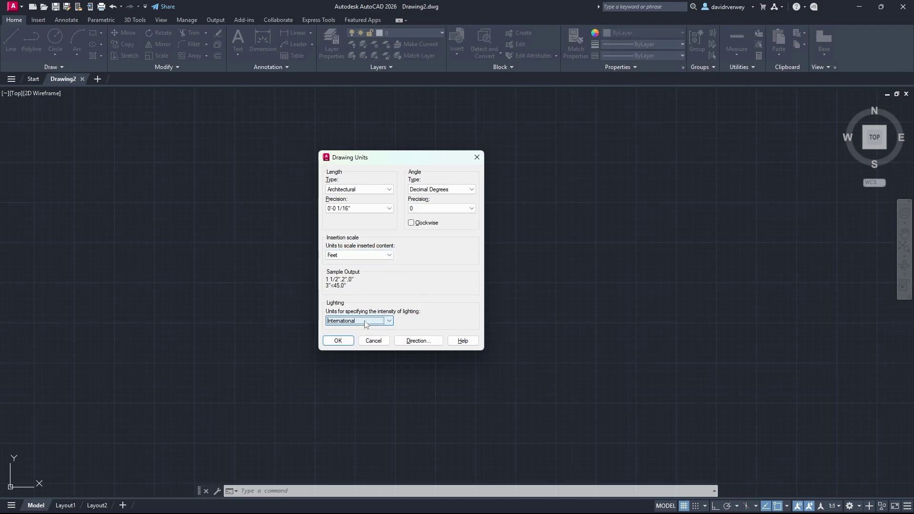
left_click(341, 342)
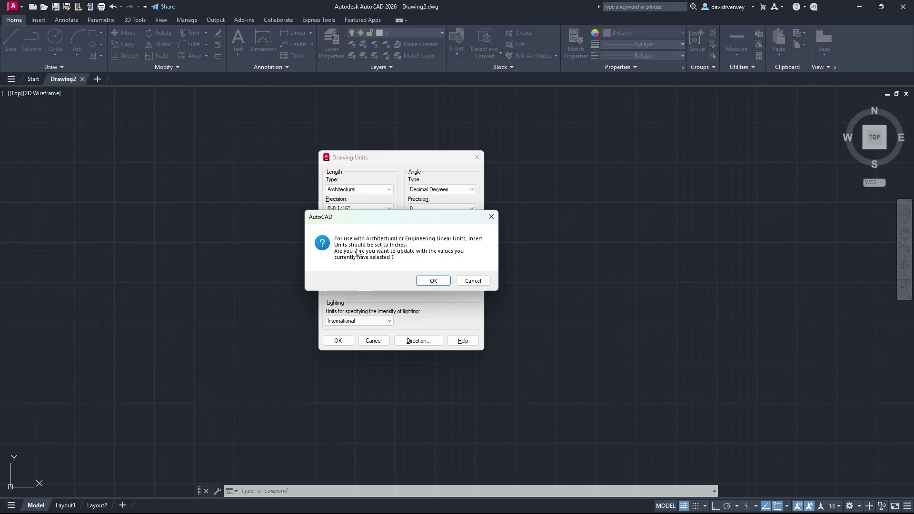
left_click(473, 281)
left_click(365, 255)
left_click(360, 271)
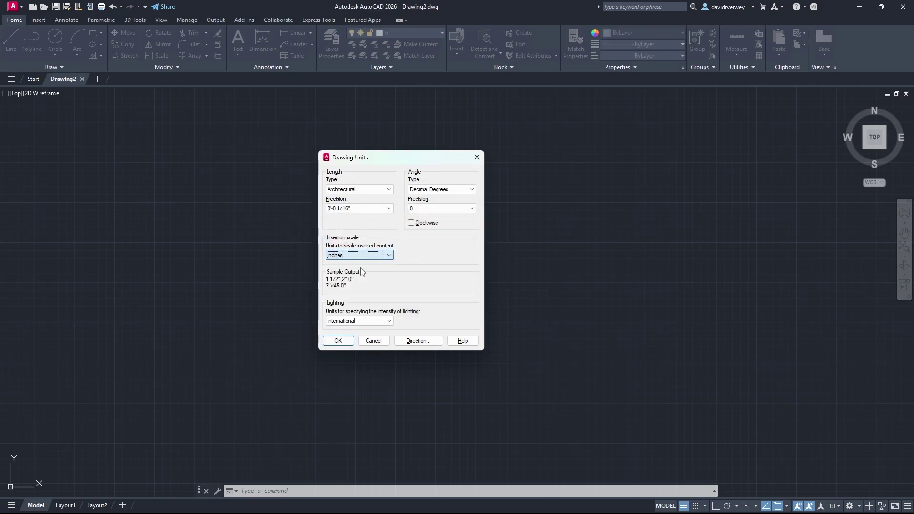
left_click(338, 342)
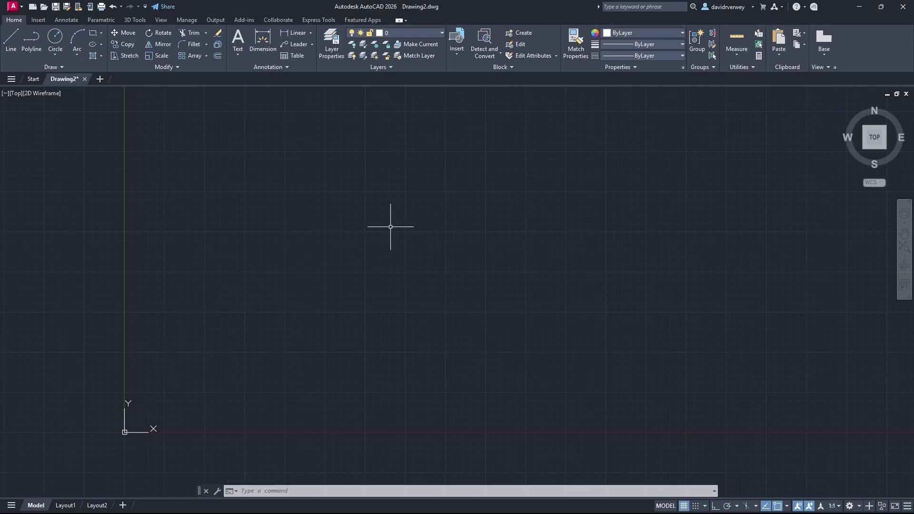
Draw the rectangle's first line from a picked corner, 100 long at 90 degrees
left_click(10, 38)
left_click(283, 272)
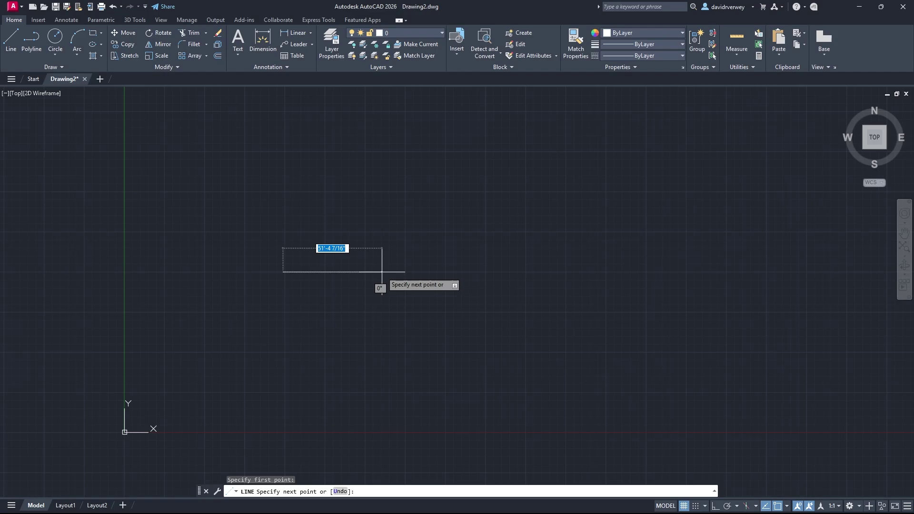
type("100")
key("Tab")
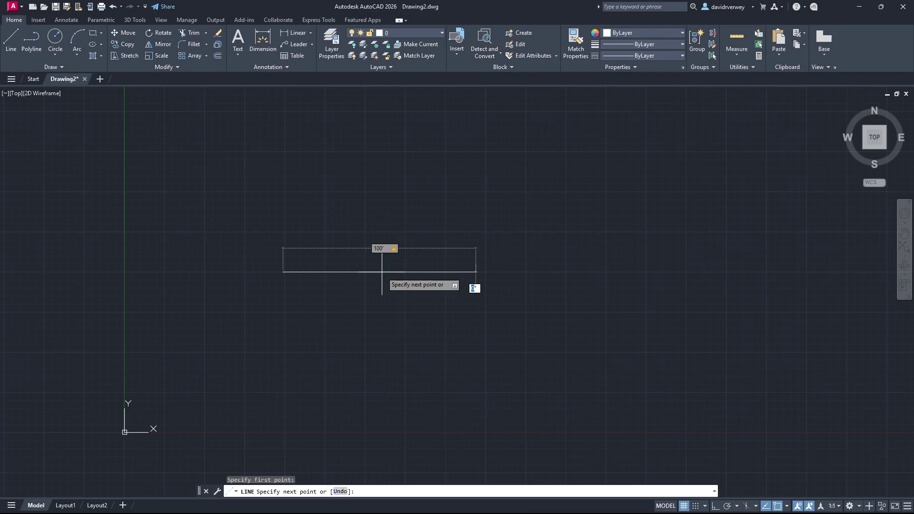
type("90")
key("Return")
middle_click_drag(491, 229, 525, 331)
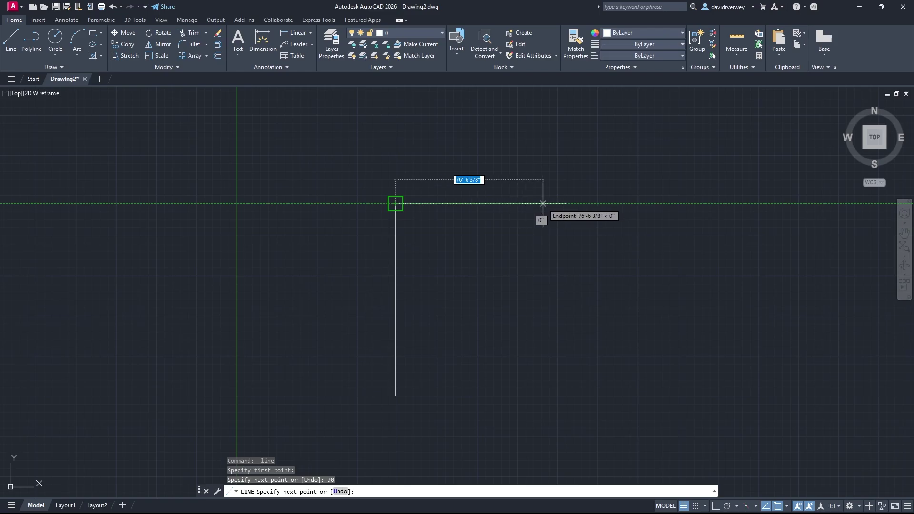
Add the 50' top edge and the bottom-right corner, then close the rectangle with C
type("50")
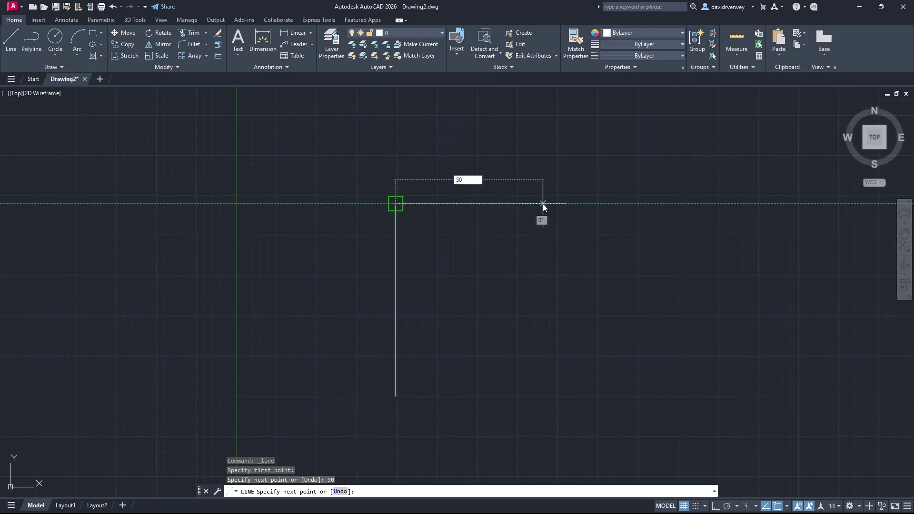
type("'")
key("Return")
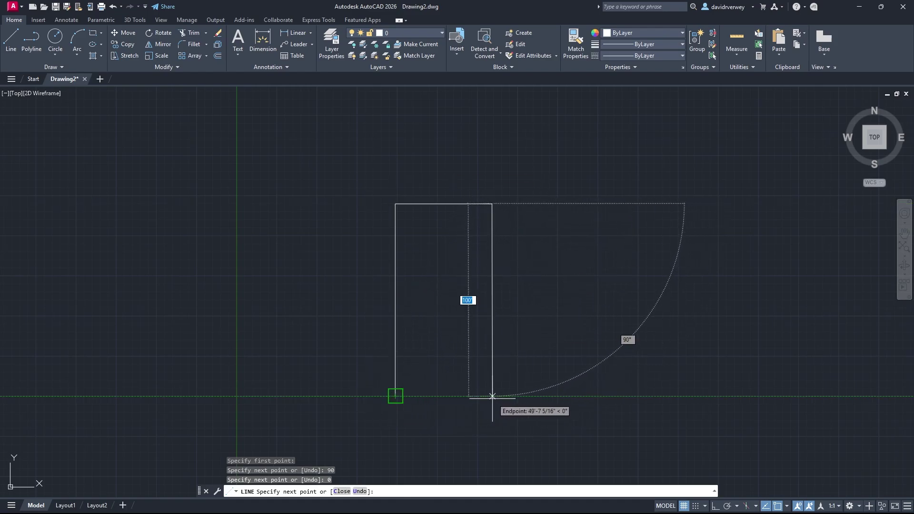
left_click(493, 396)
type("c")
key("Return")
key("F4")
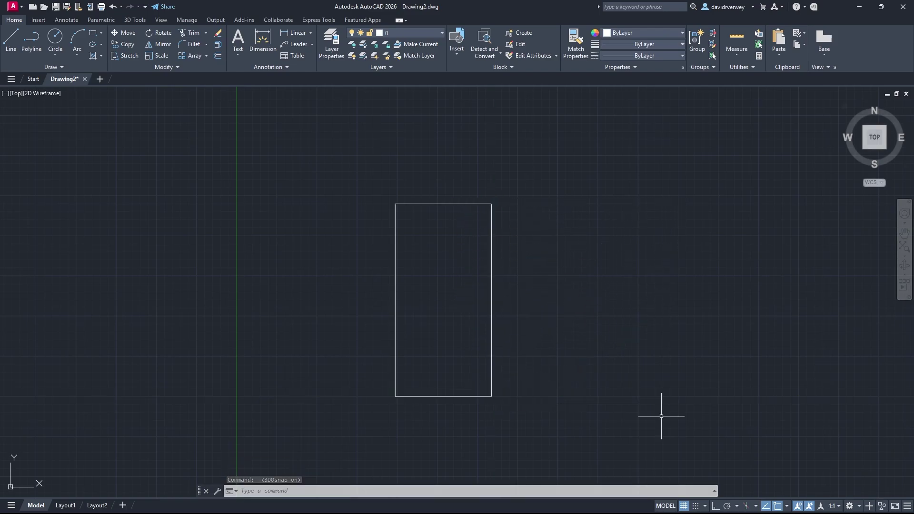
left_click(840, 501)
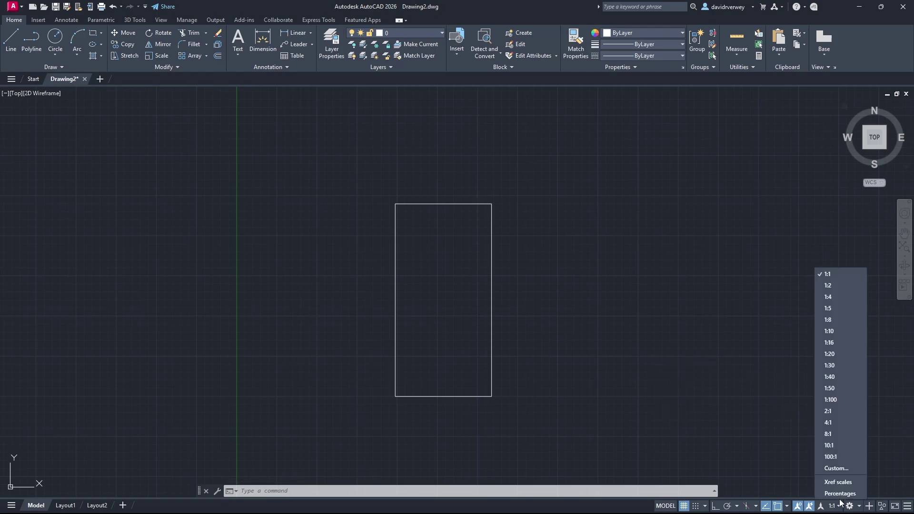
left_click(839, 276)
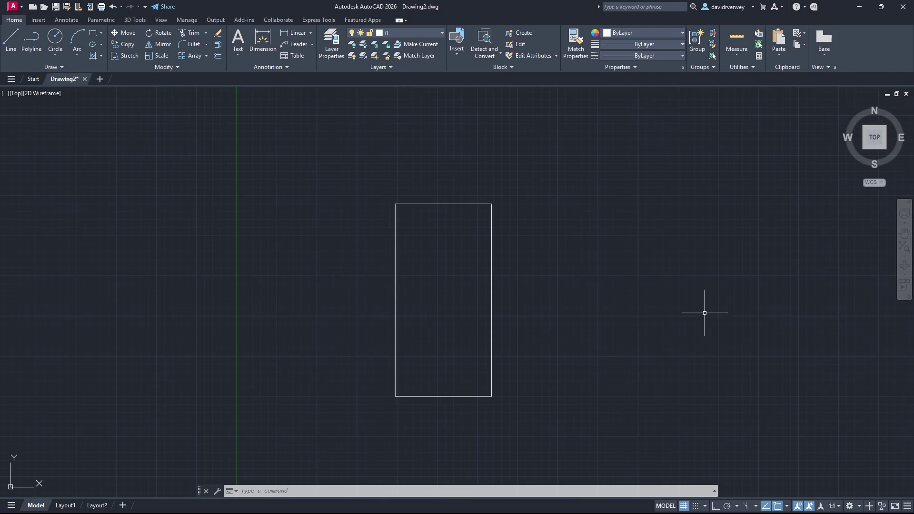
middle_click_drag(679, 335, 650, 252)
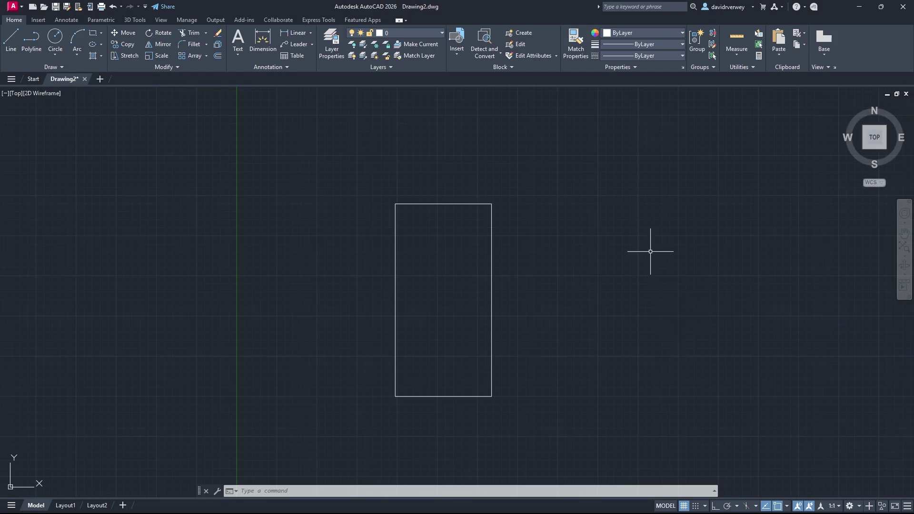
left_click(738, 506)
left_click(737, 508)
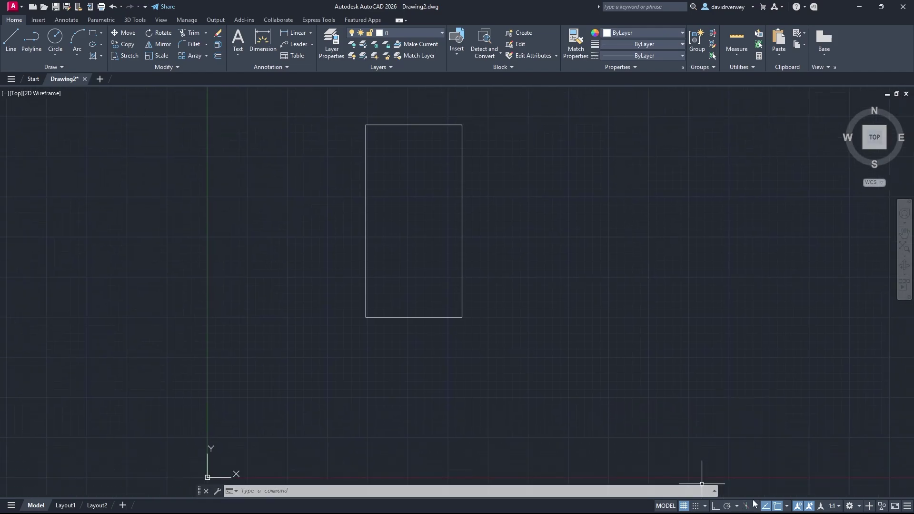
left_click(788, 506)
left_click(705, 506)
left_click(706, 506)
left_click(64, 505)
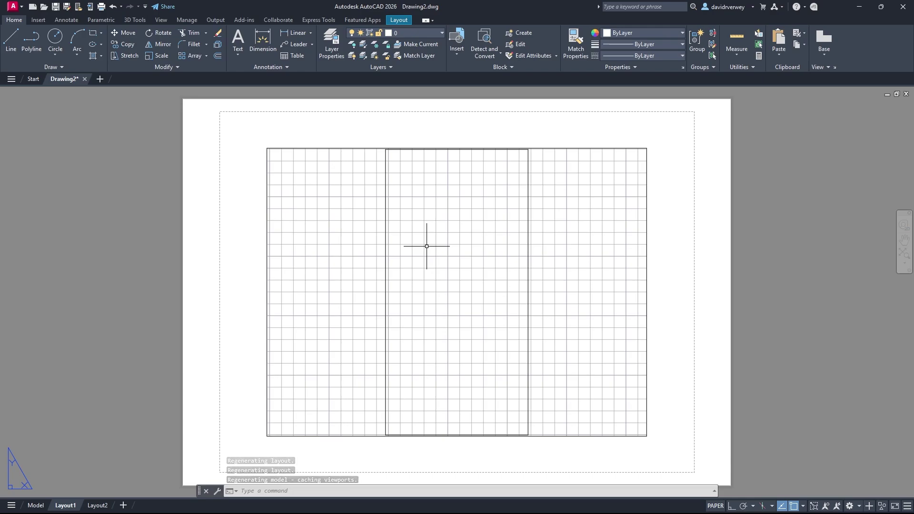
scroll(524, 209, "down", 2)
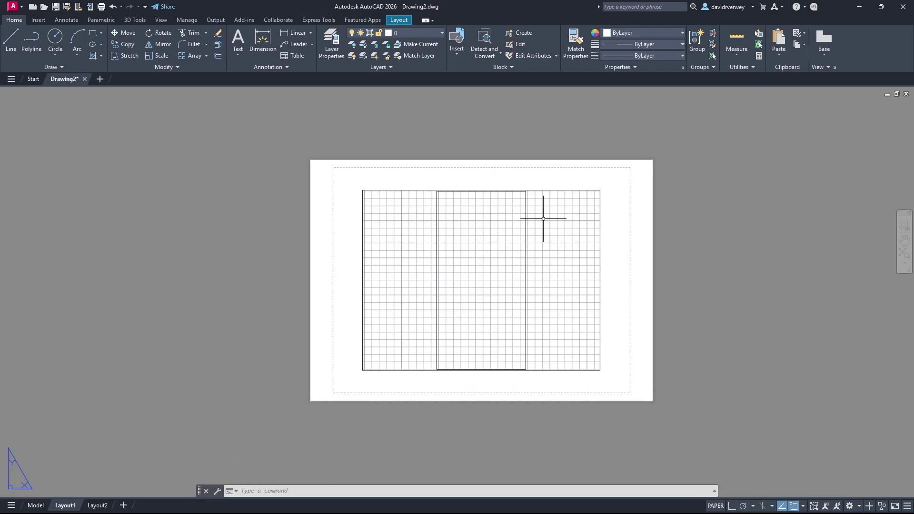
right_click(66, 506)
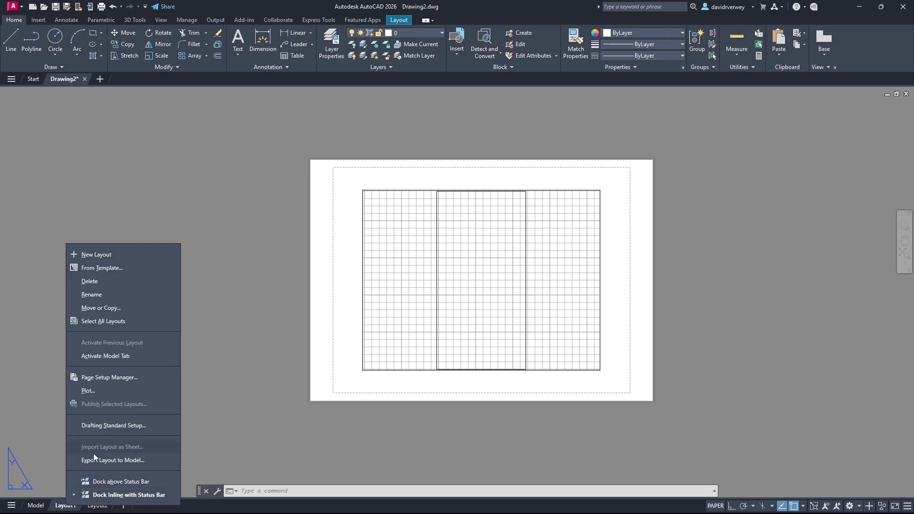
left_click(35, 506)
left_click(35, 506)
middle_click_drag(435, 229, 497, 302)
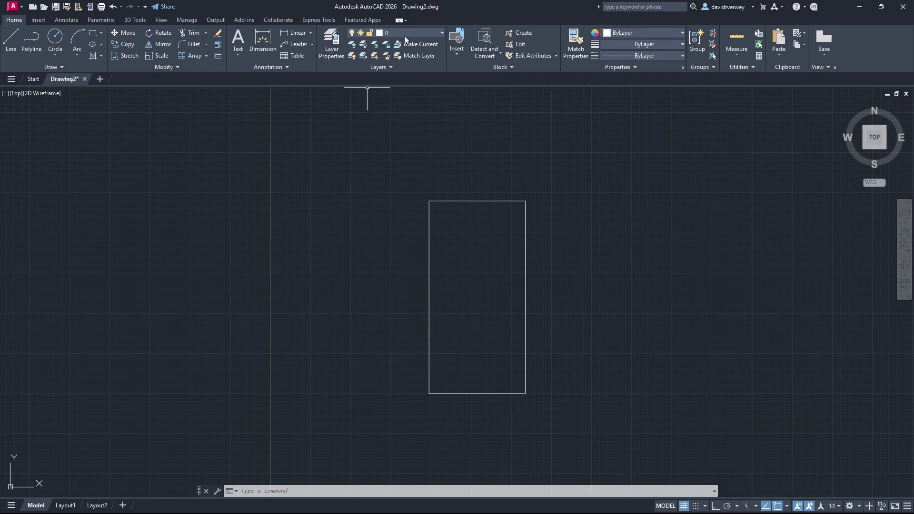
Create Layer1 in Layer Properties with colour 110 and make it the current layer
left_click(332, 42)
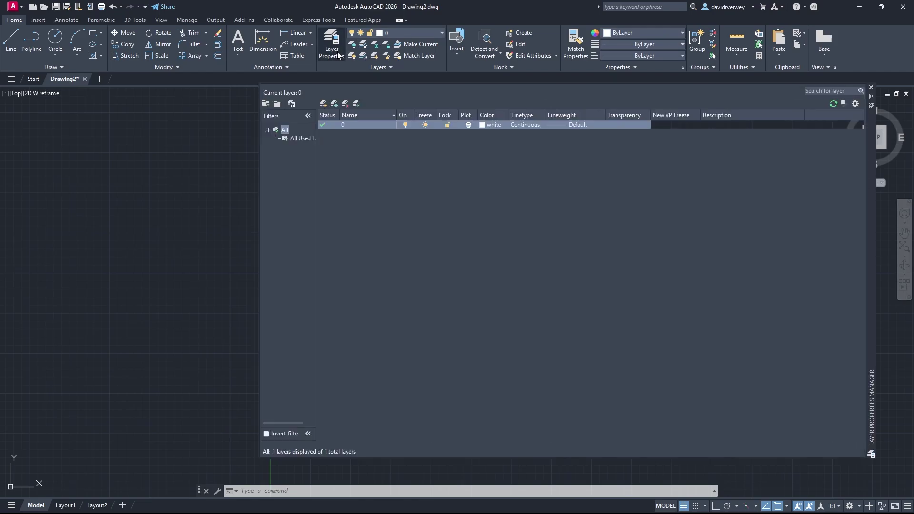
left_click(324, 104)
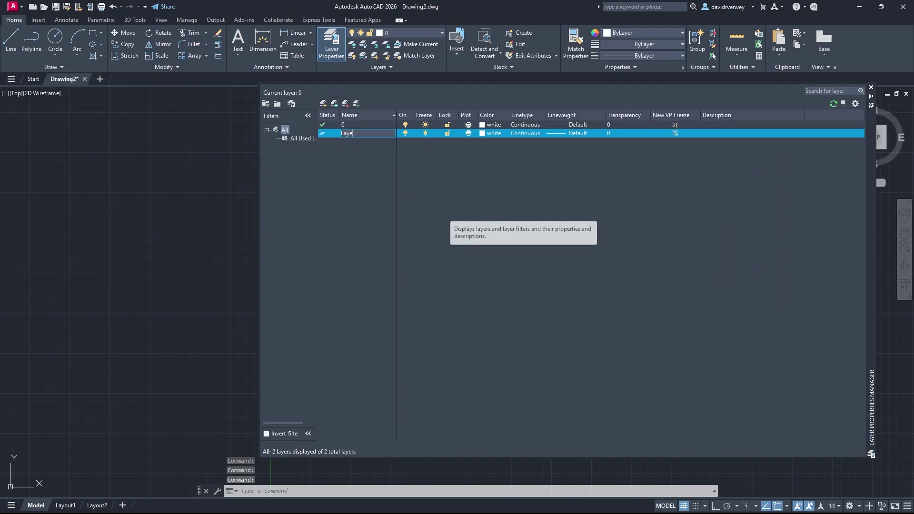
left_click(494, 133)
left_click(534, 300)
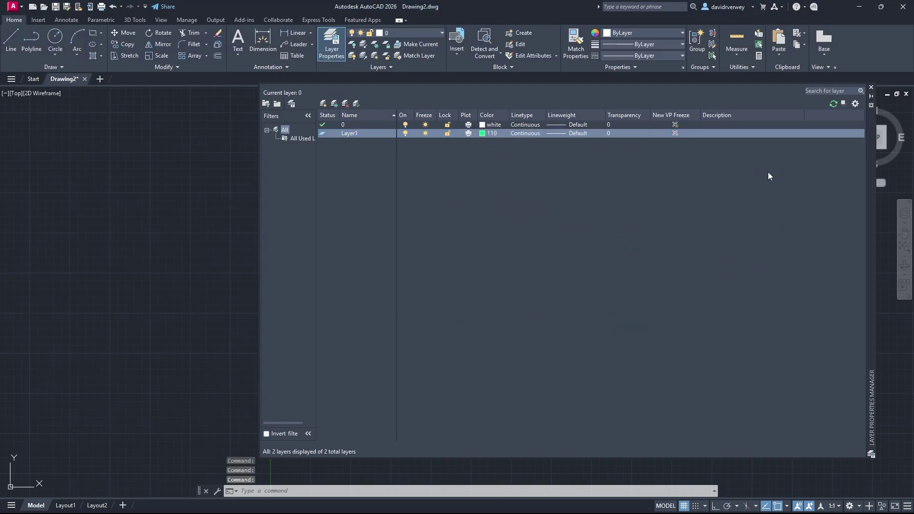
double_click(358, 133)
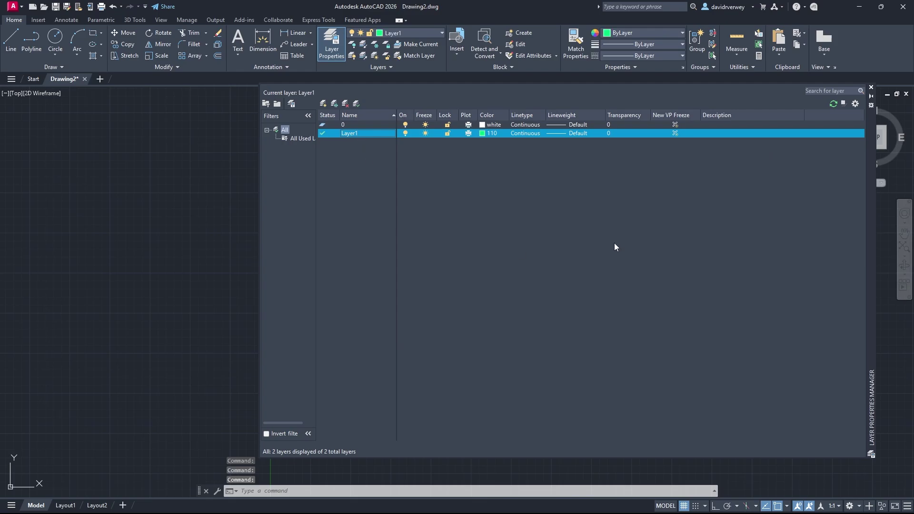
left_click(872, 89)
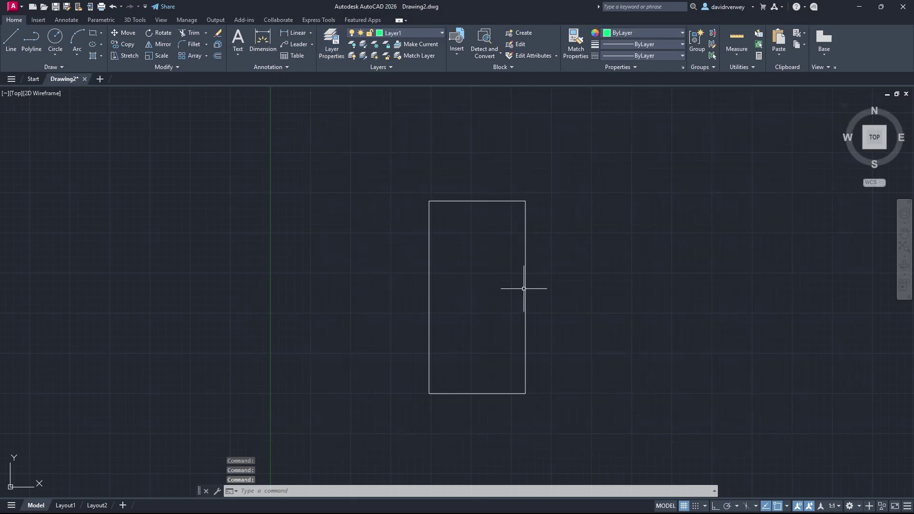